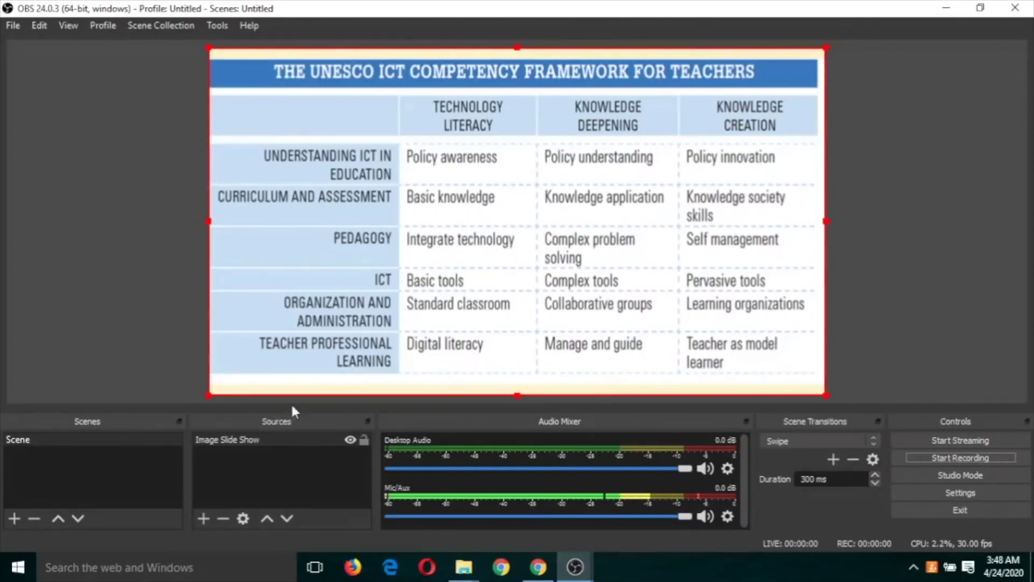
# Add a Video Capture Device source for the HP Truevision HD webcam, keeping default name and settings.
pyautogui.click(204, 518)
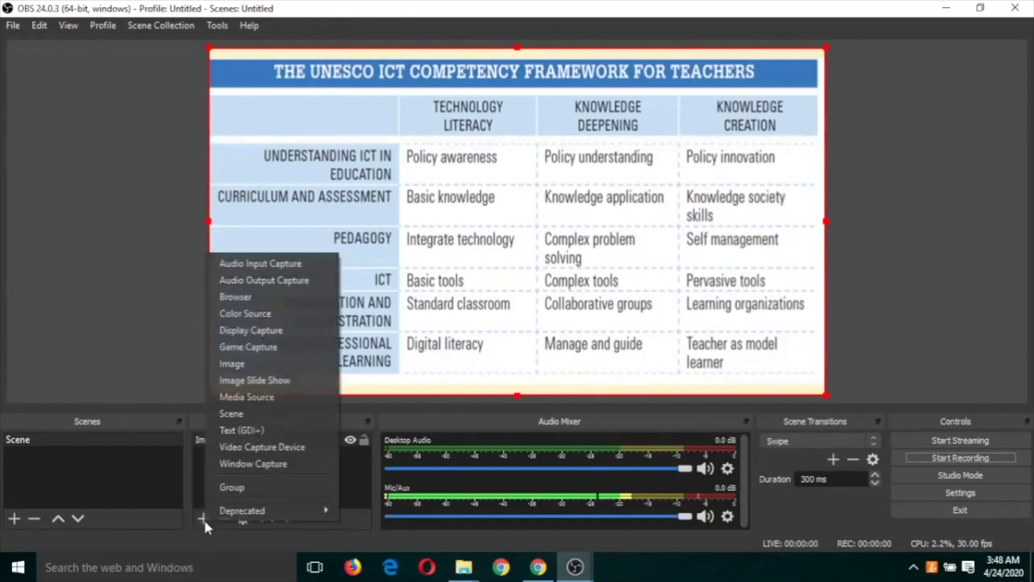
pyautogui.click(251, 447)
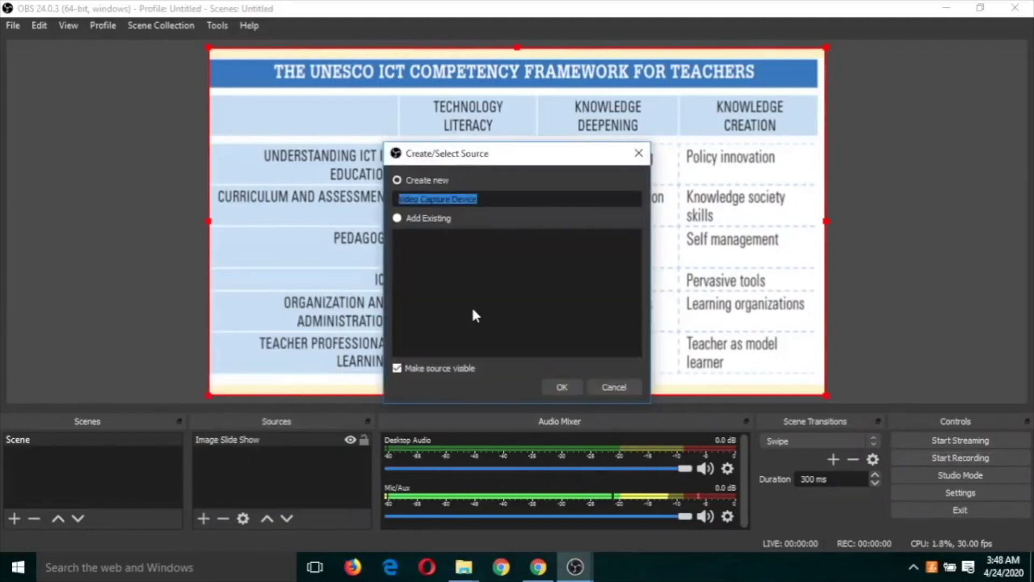
pyautogui.click(561, 387)
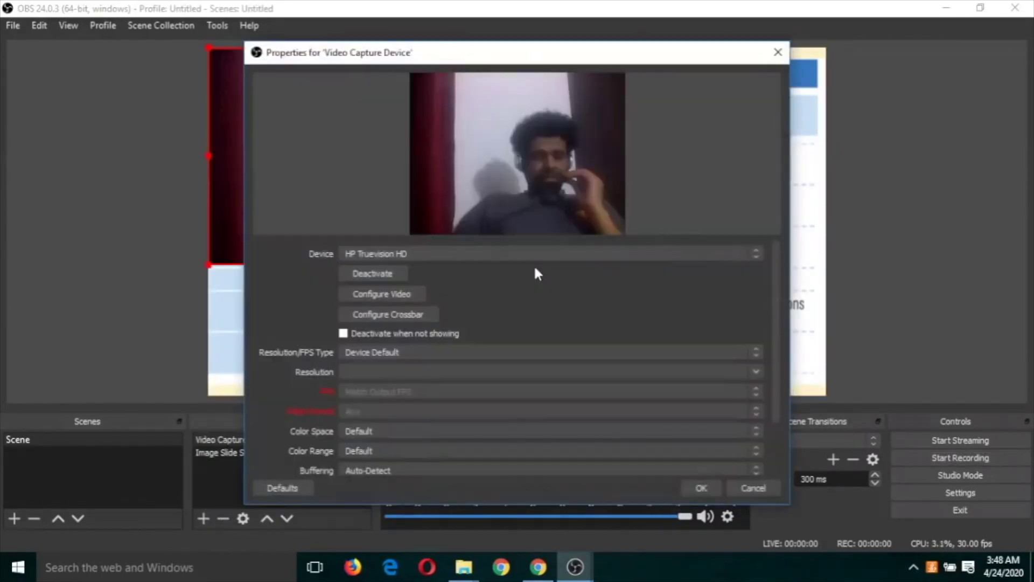
pyautogui.click(710, 488)
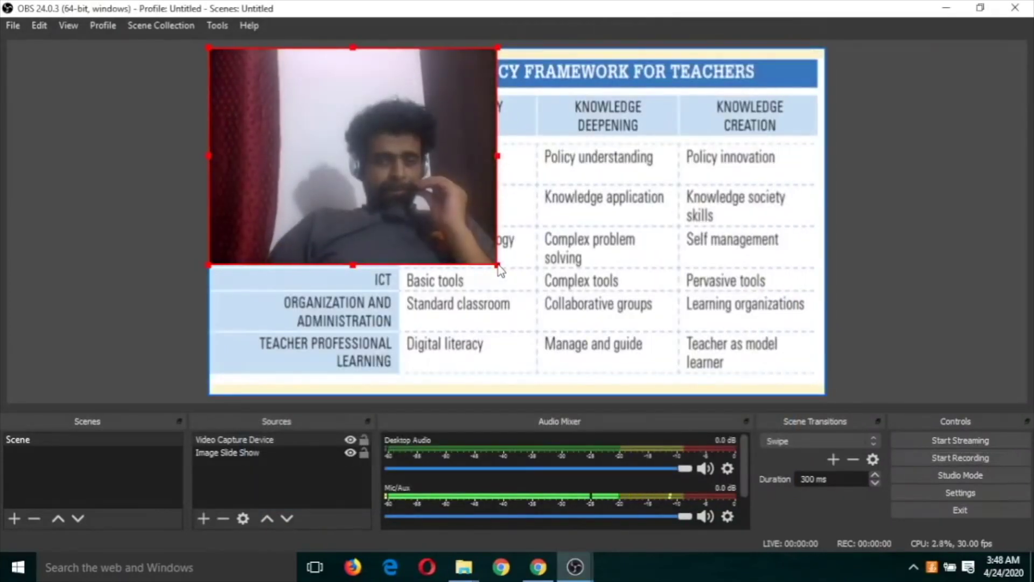
# Resize and drag the webcam feed into a small inset at the slide's bottom-right corner.
pyautogui.moveTo(499, 265); pyautogui.dragTo(323, 134)
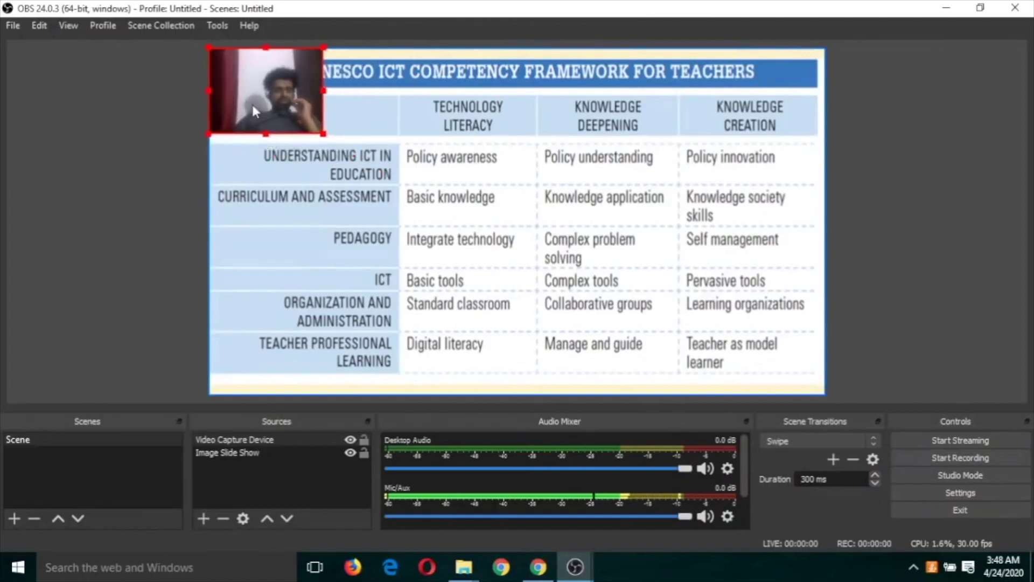
pyautogui.moveTo(252, 99); pyautogui.dragTo(753, 364)
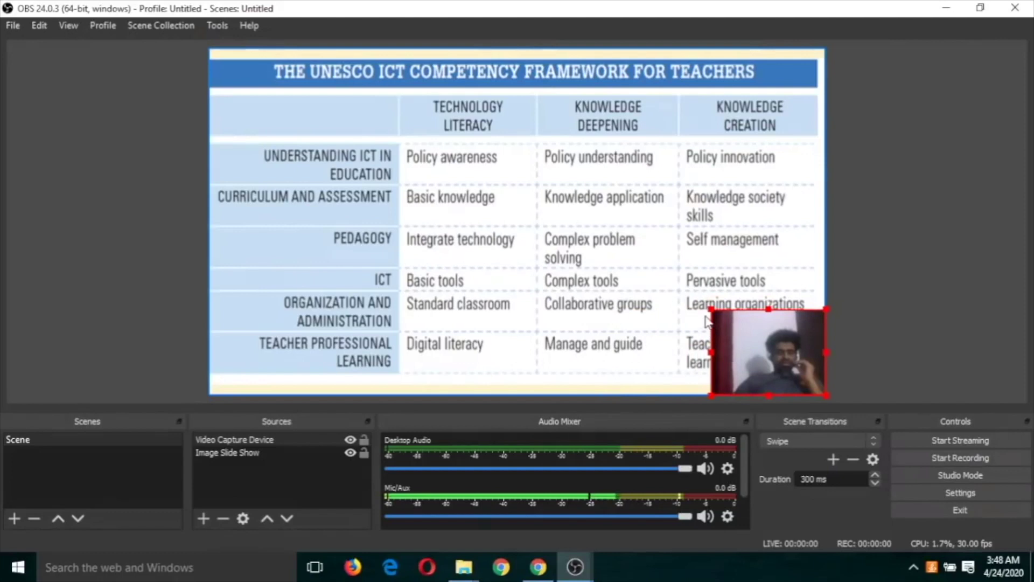
pyautogui.moveTo(715, 313); pyautogui.dragTo(766, 351)
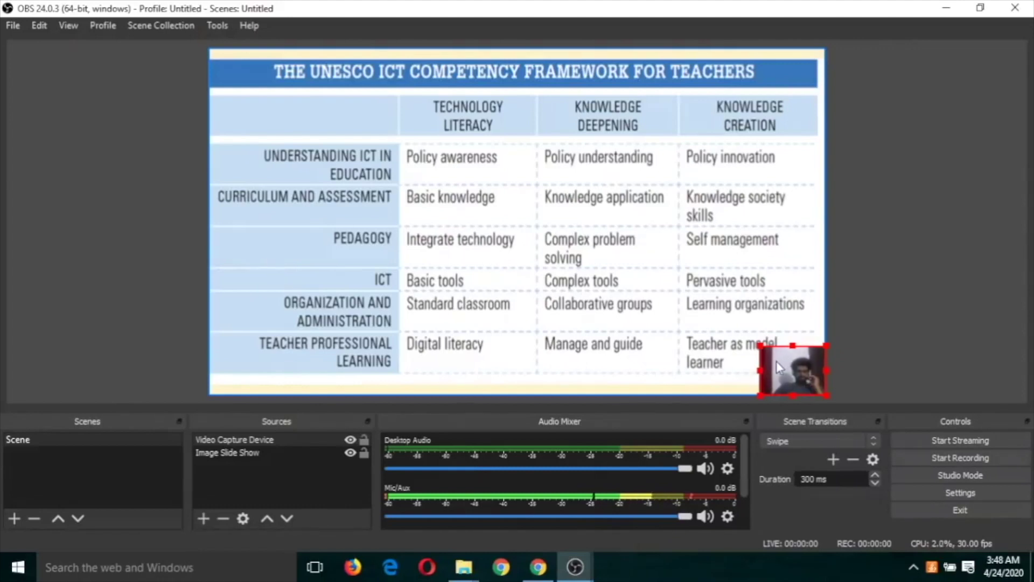
# Delete the Video Capture Device source, then the Image Slide Show source, confirming each removal.
pyautogui.click(225, 439)
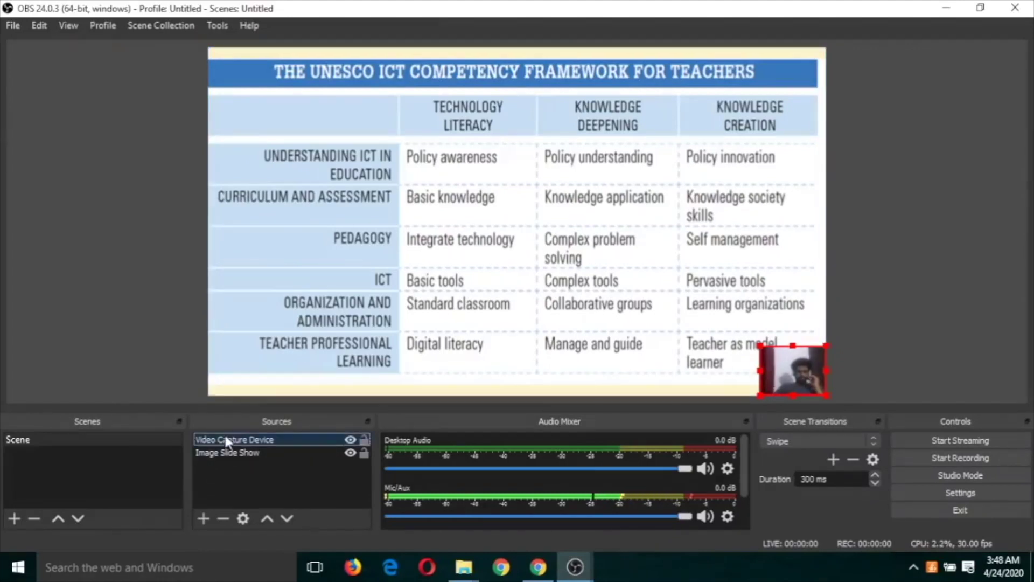
pyautogui.click(222, 518)
pyautogui.click(584, 302)
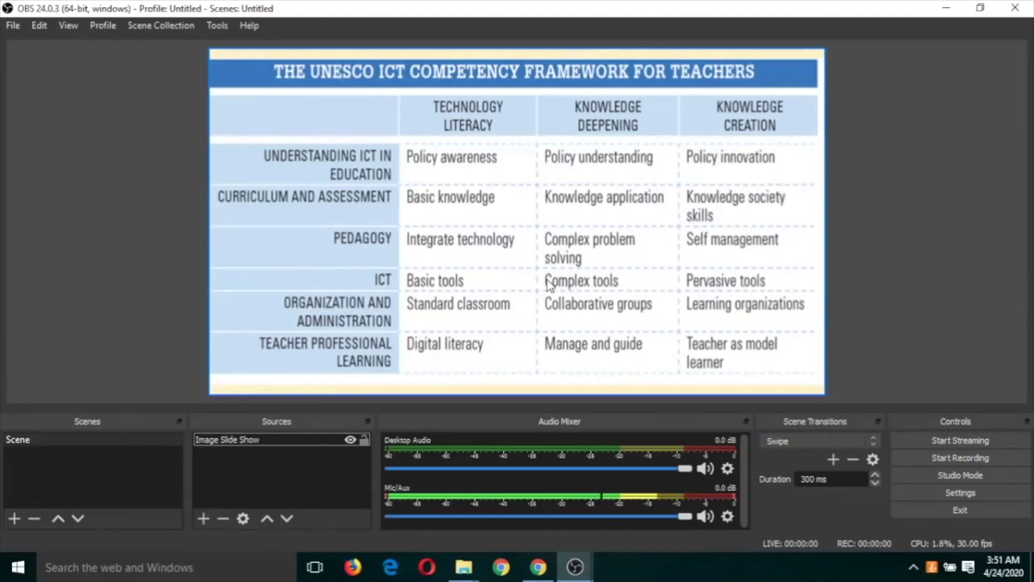
pyautogui.click(241, 441)
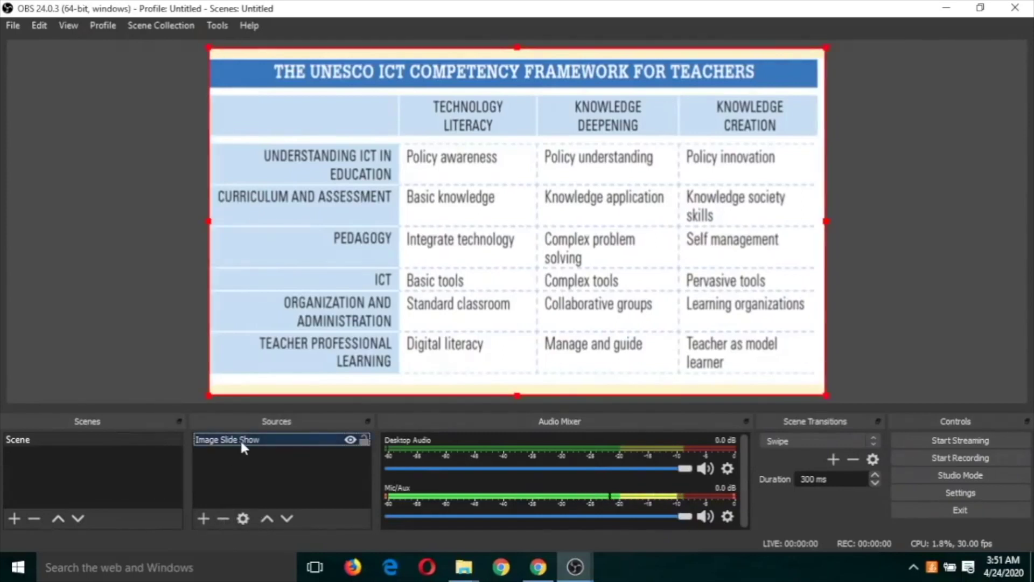
pyautogui.click(223, 519)
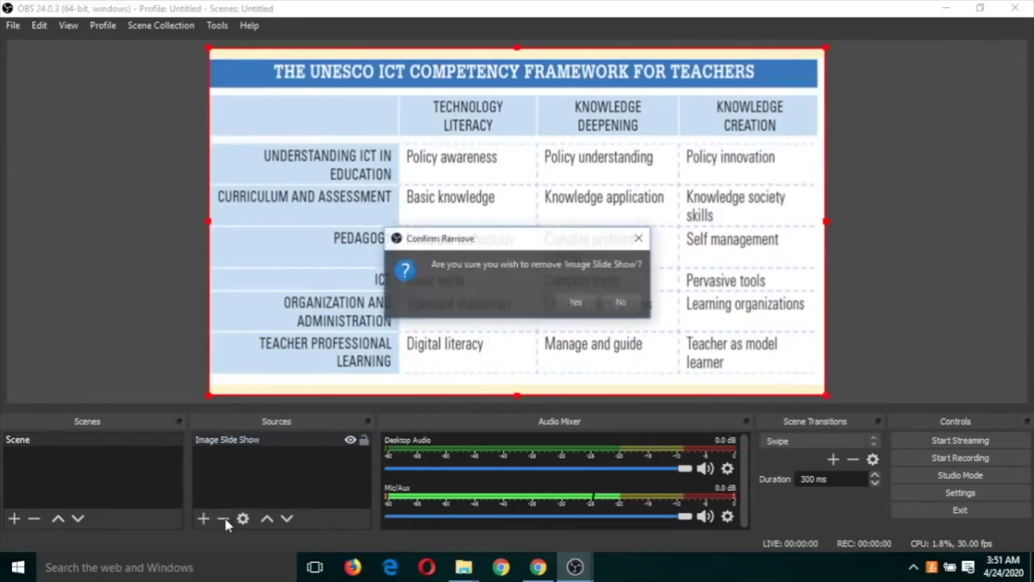
pyautogui.click(585, 307)
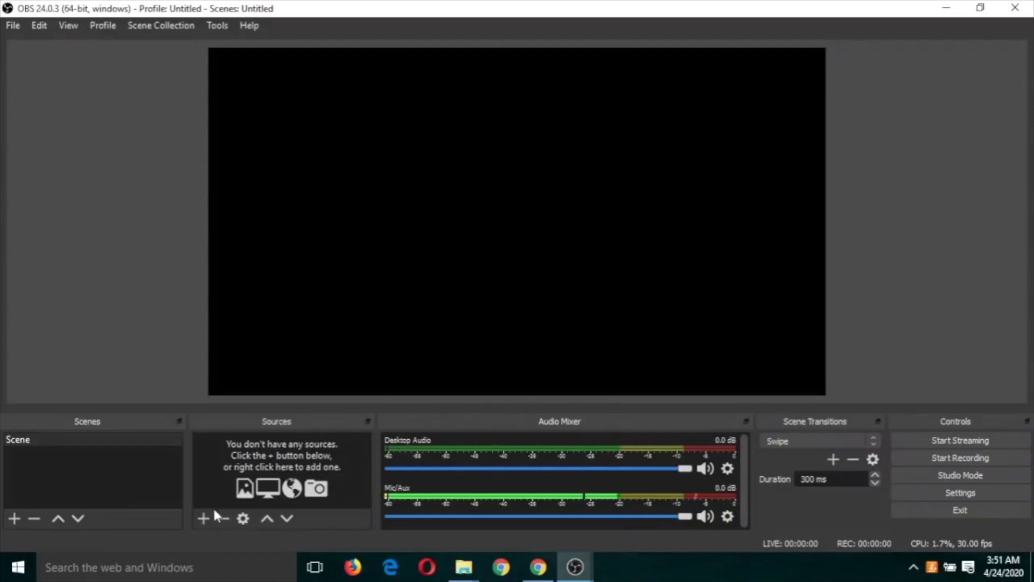
# Add a Display Capture source that captures the whole desktop.
pyautogui.click(203, 517)
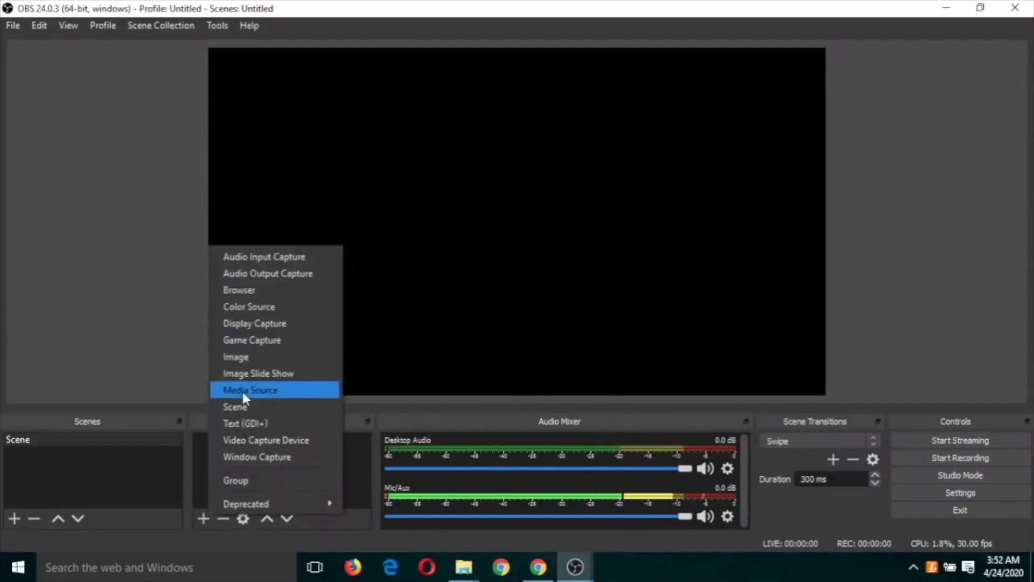
pyautogui.click(250, 322)
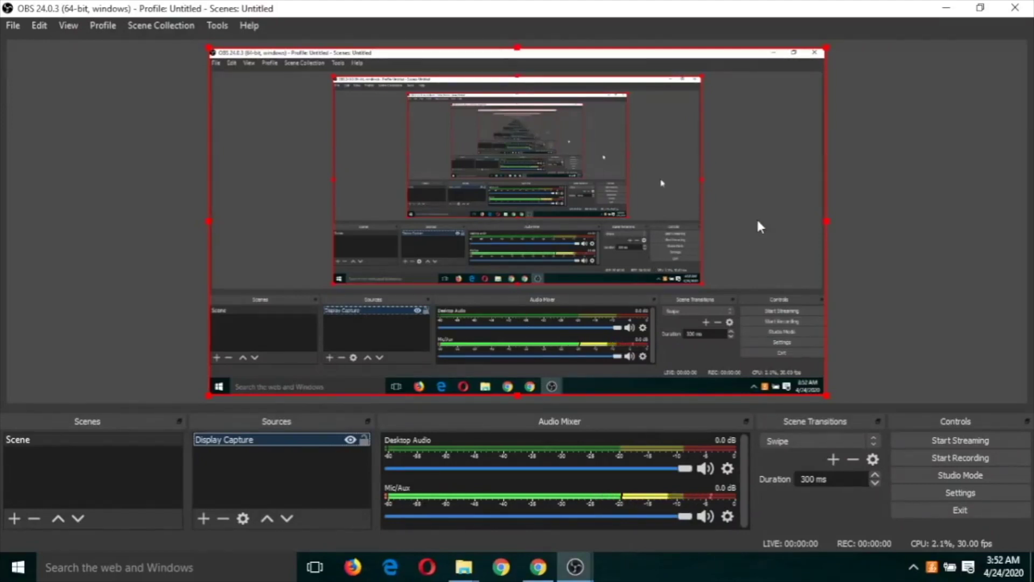
pyautogui.rightClick(757, 222)
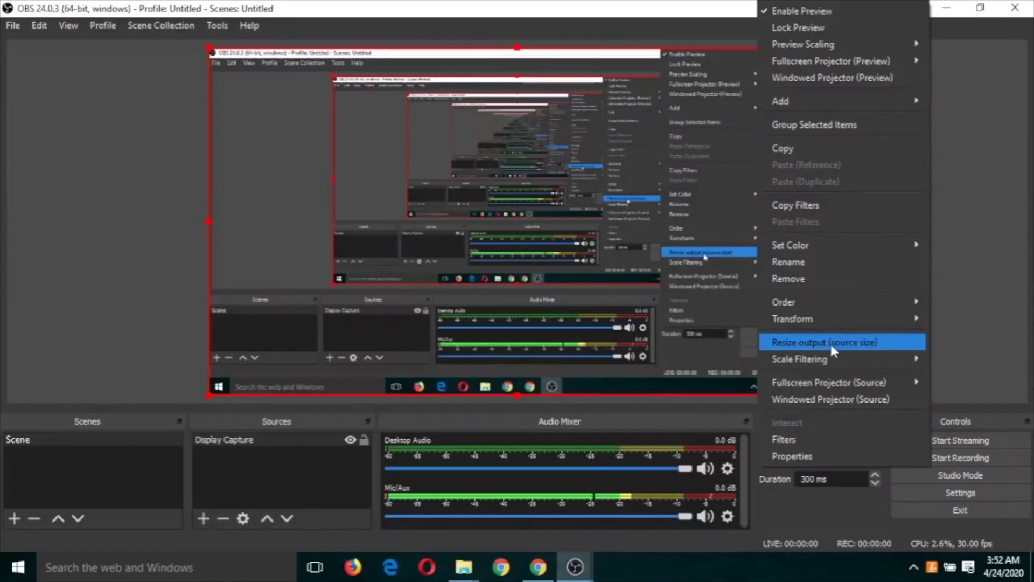
pyautogui.click(996, 260)
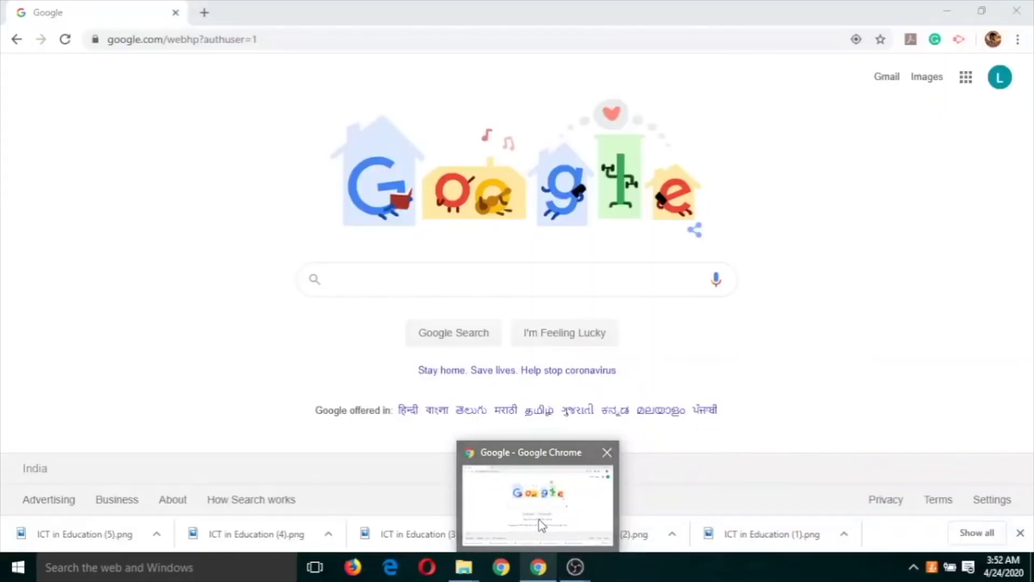
# In Chrome, rerun the 'obs studio installation problem' search and scroll through the results.
pyautogui.click(538, 524)
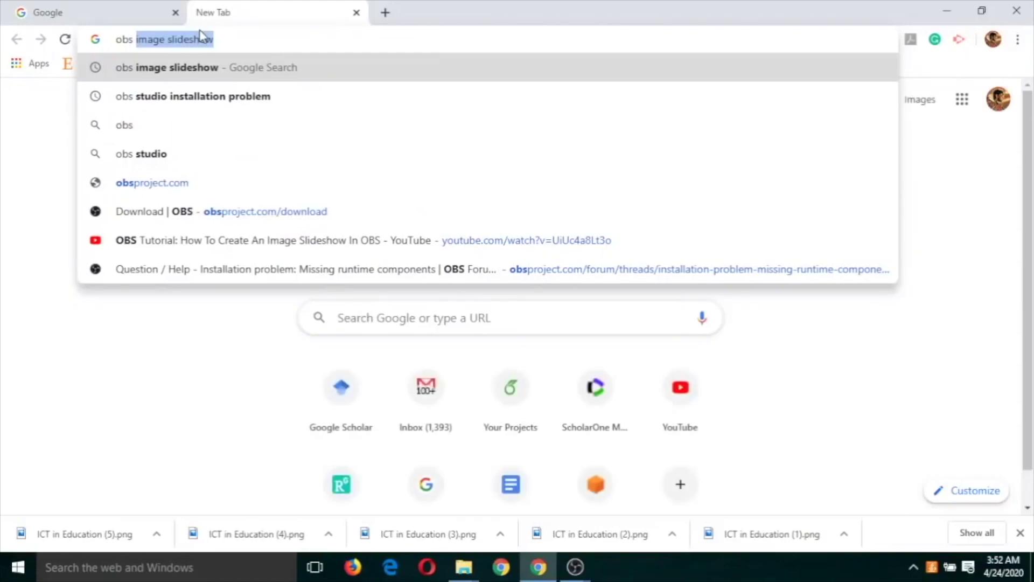
pyautogui.press('Down')
pyautogui.press('Return')
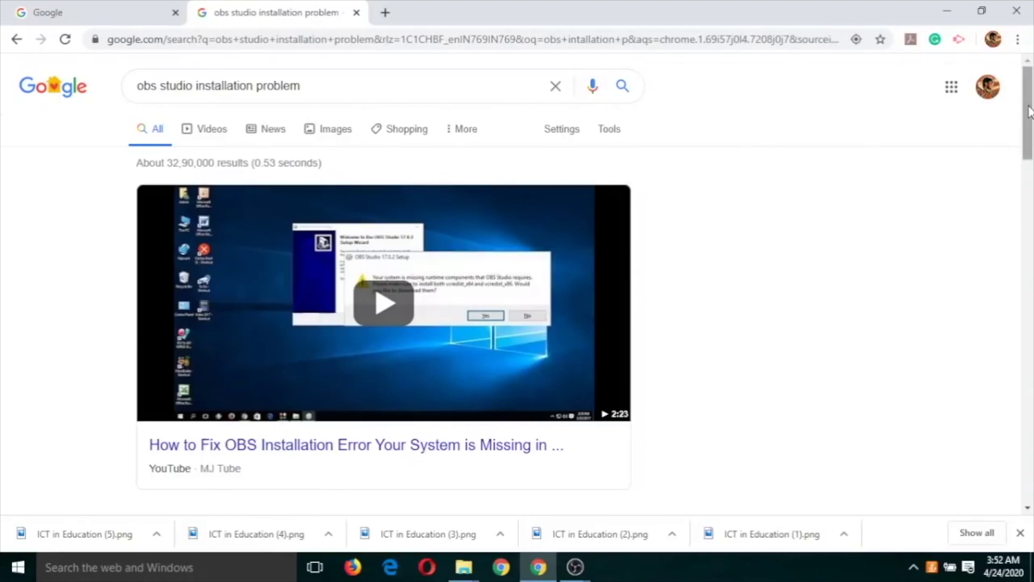
pyautogui.moveTo(1029, 112); pyautogui.dragTo(1013, 230)
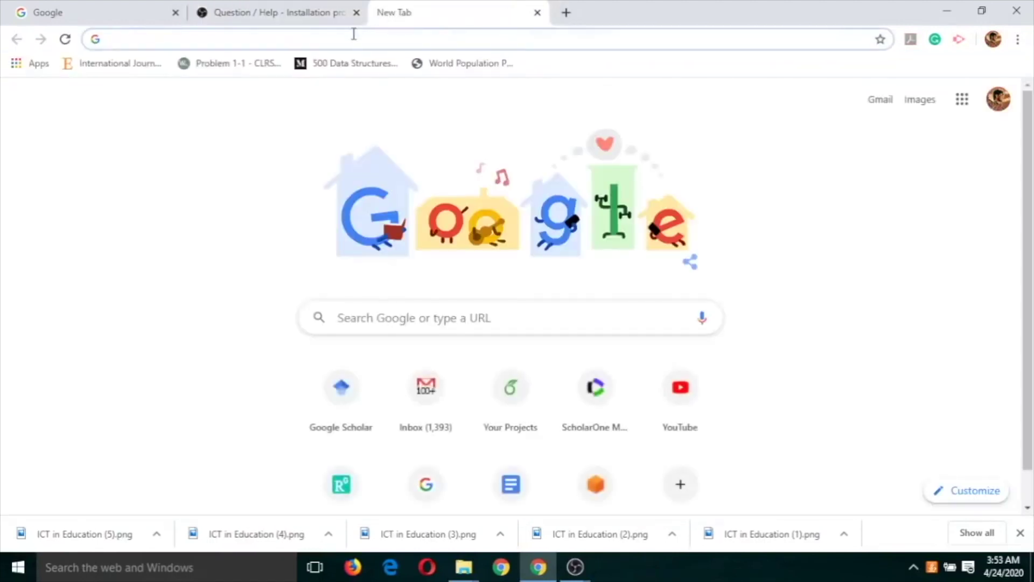
# Search 'google translate' and enter 'namaskar', which translates from Hindi to 'Hi'.
pyautogui.write('goog')
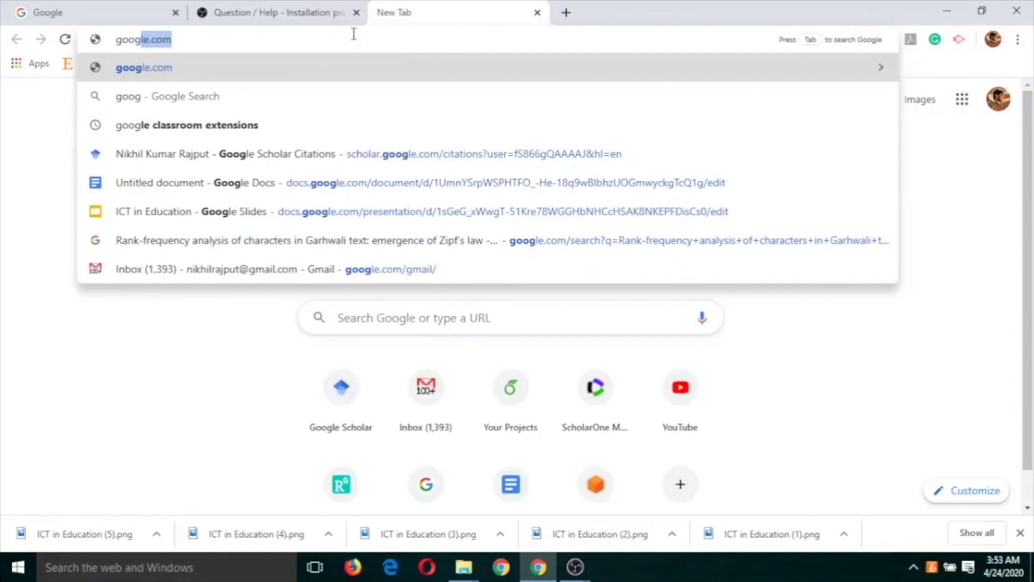
pyautogui.write('le ')
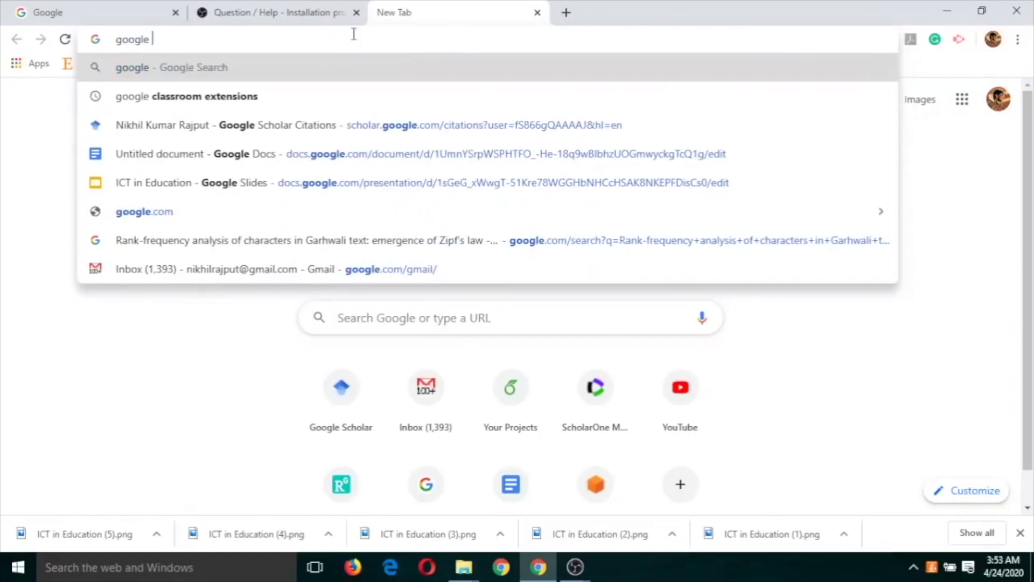
pyautogui.write('tra')
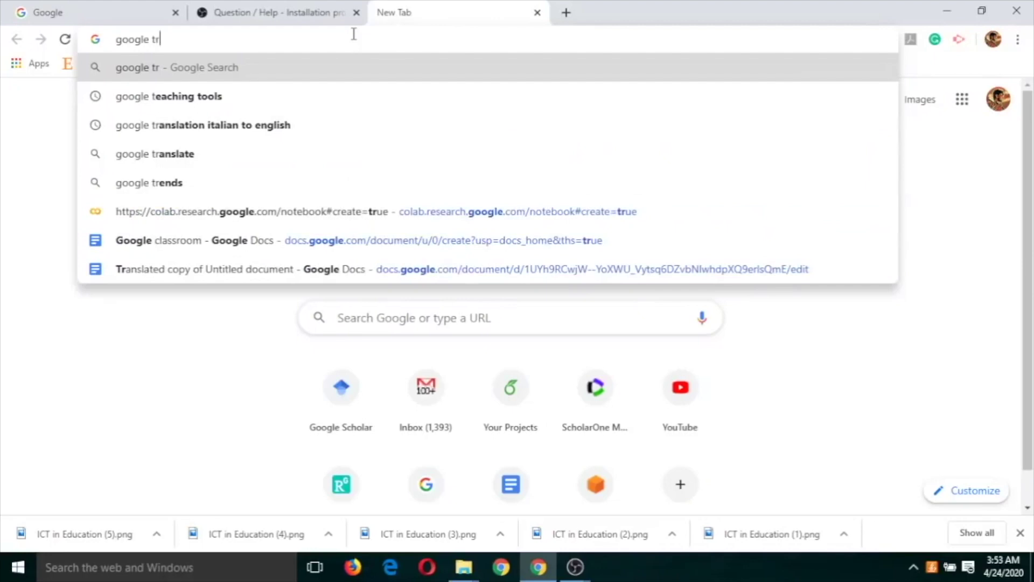
pyautogui.press('Down')
pyautogui.press('Down')
pyautogui.press('Return')
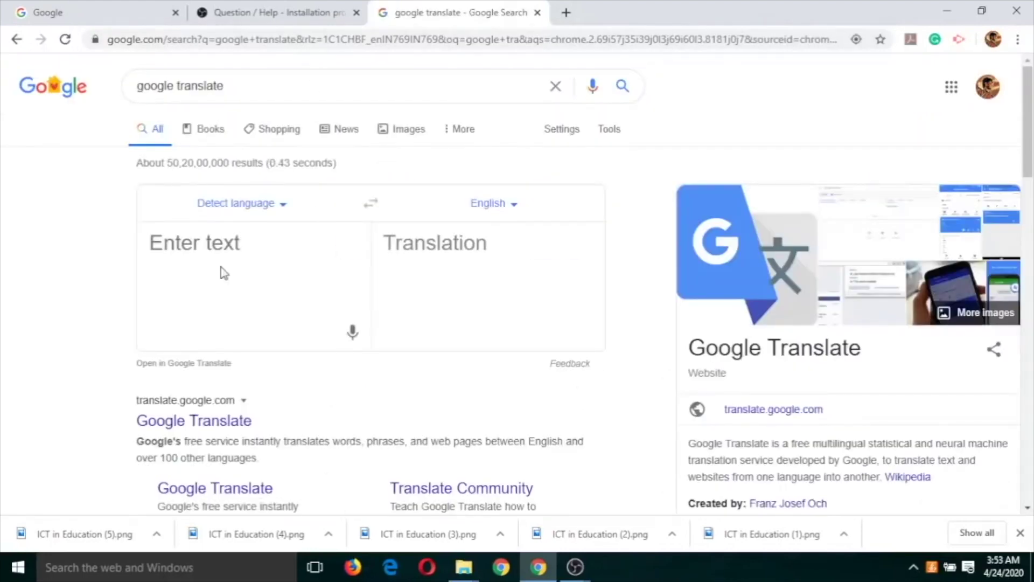
pyautogui.click(219, 252)
pyautogui.write('na')
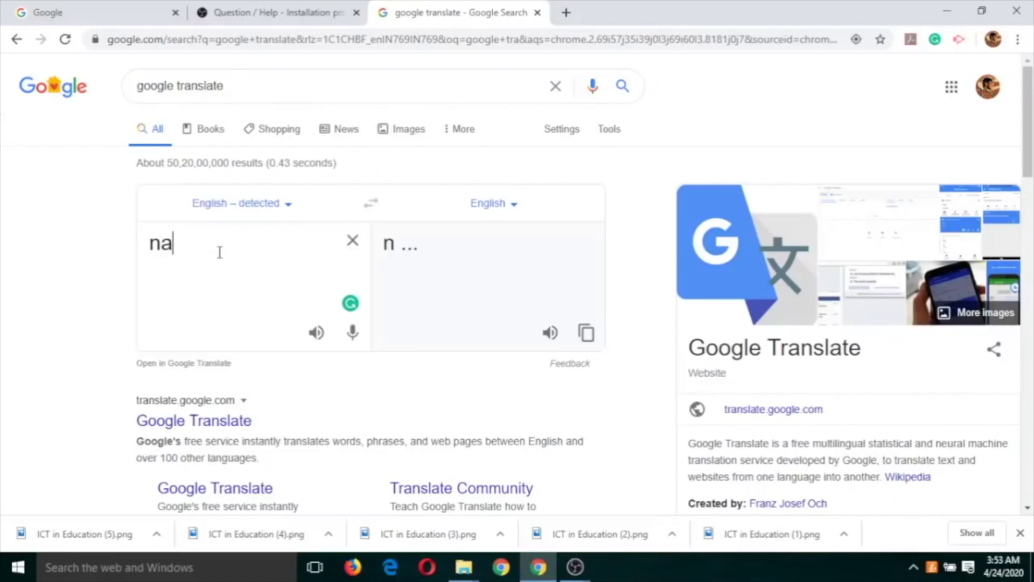
pyautogui.write('maskar')
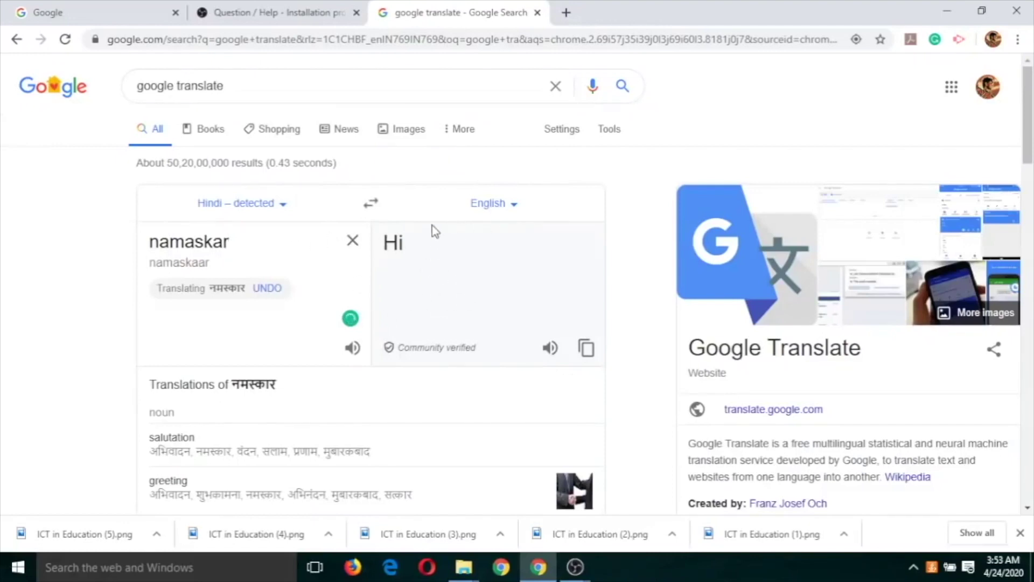
pyautogui.click(577, 573)
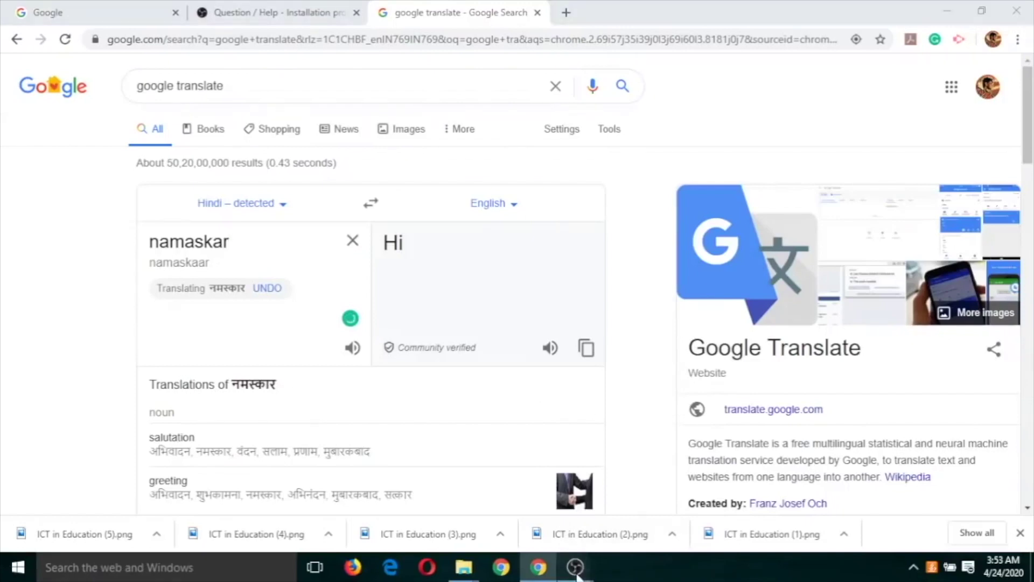